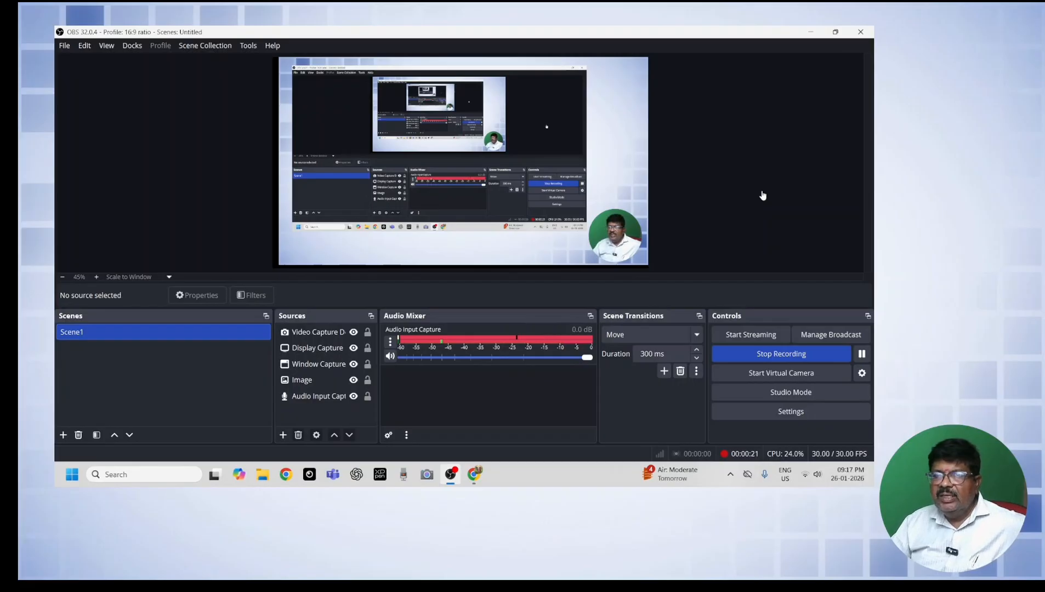
Review the ವಿದ್ಯುತ್ ಪ್ರವಾಹ PDF chapter and the infographic image stored on the desktop.
key(super+d)
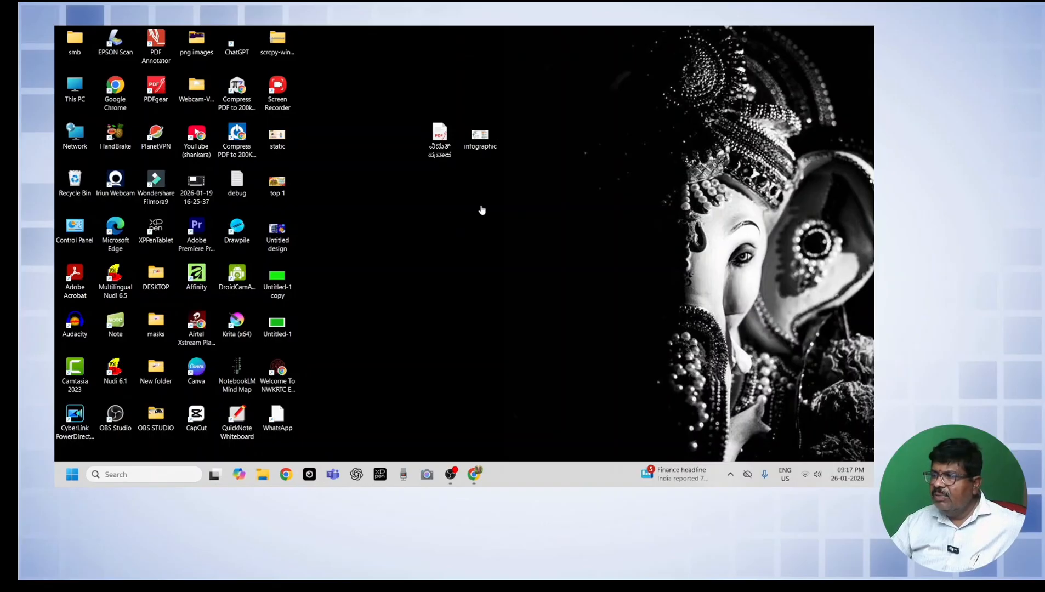
right_click(444, 143)
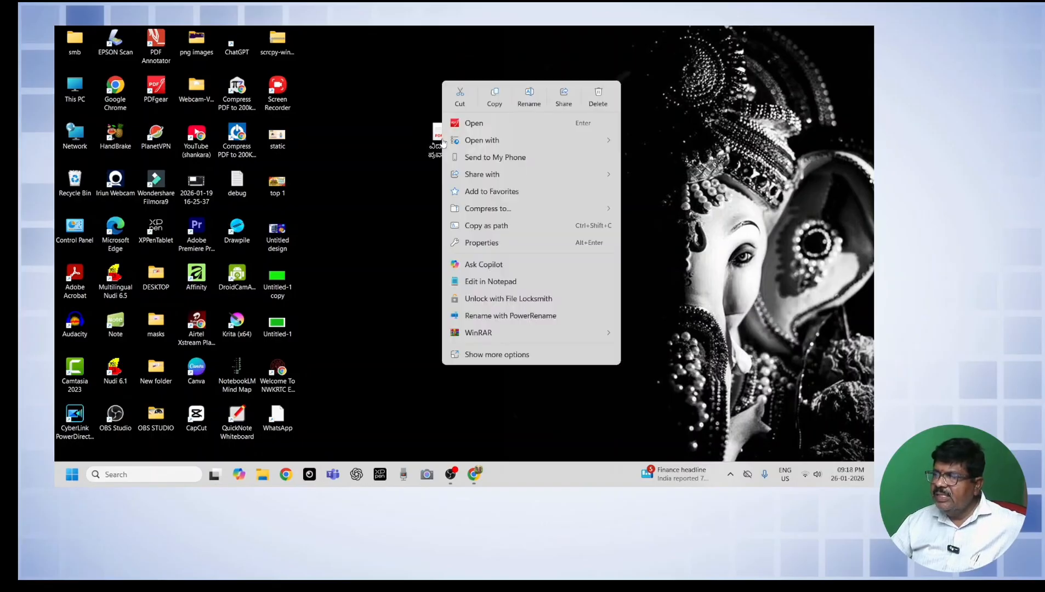
click(469, 129)
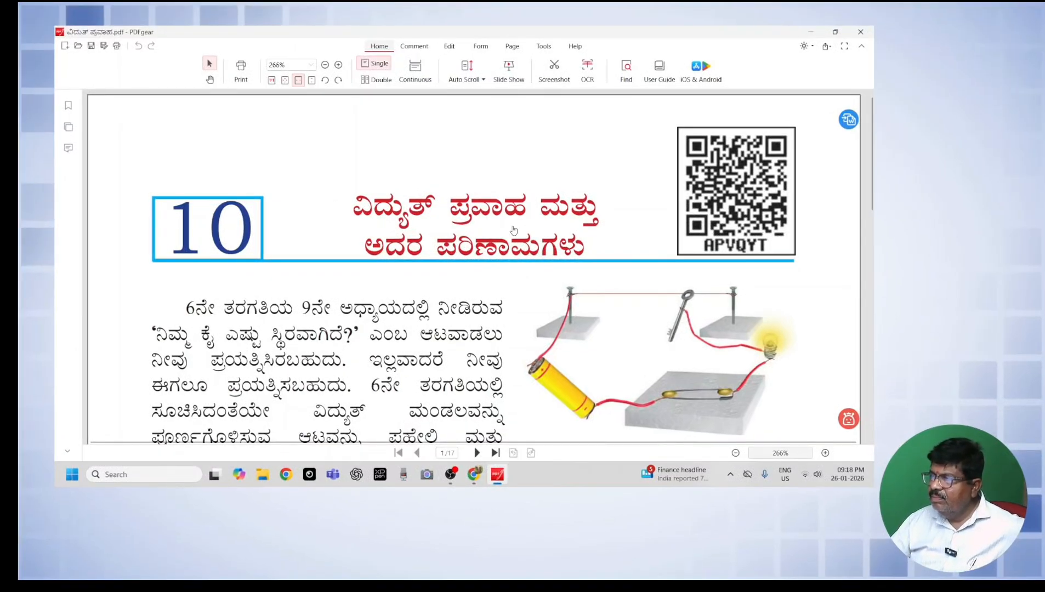
scroll(584, 260, down, 7)
scroll(585, 261, up, 7)
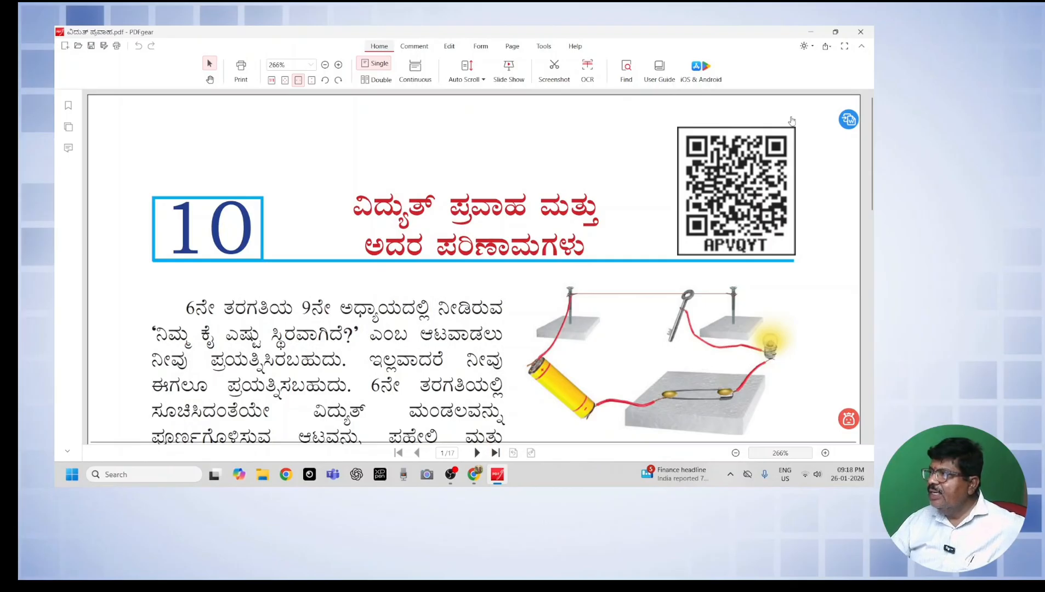
click(860, 33)
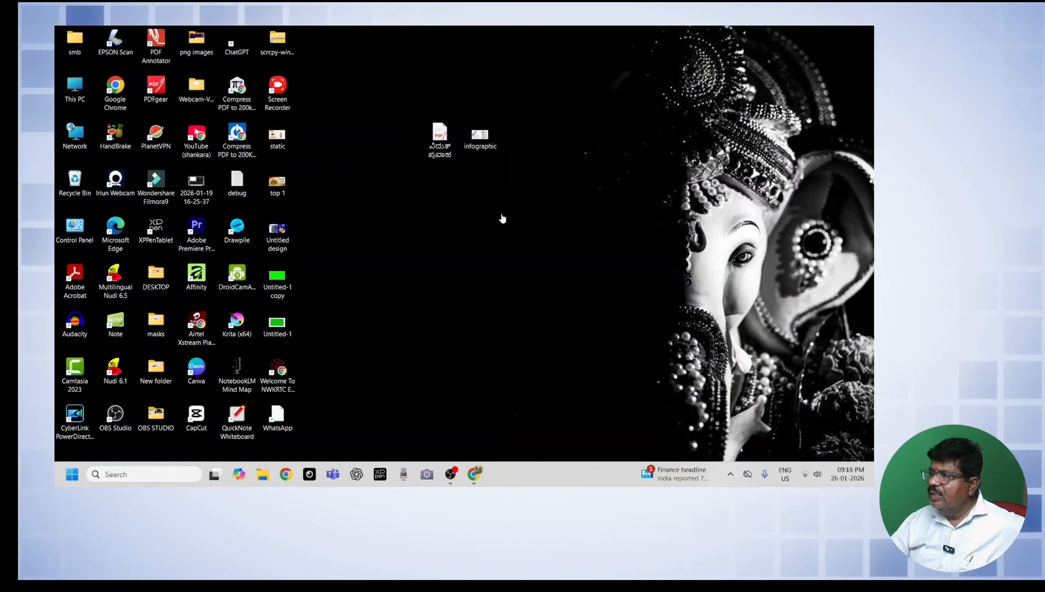
double_click(480, 138)
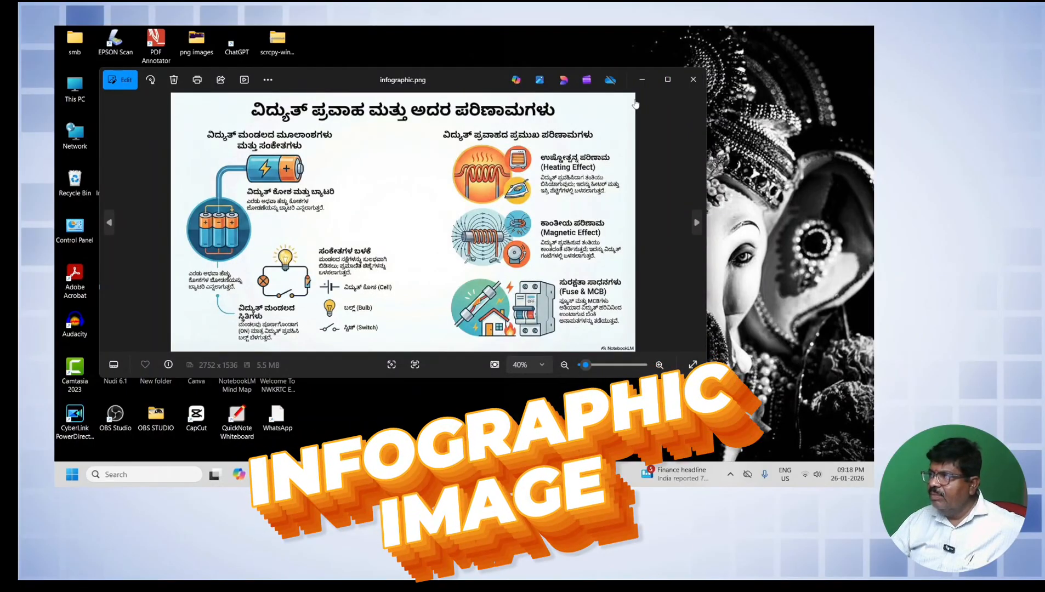
click(668, 79)
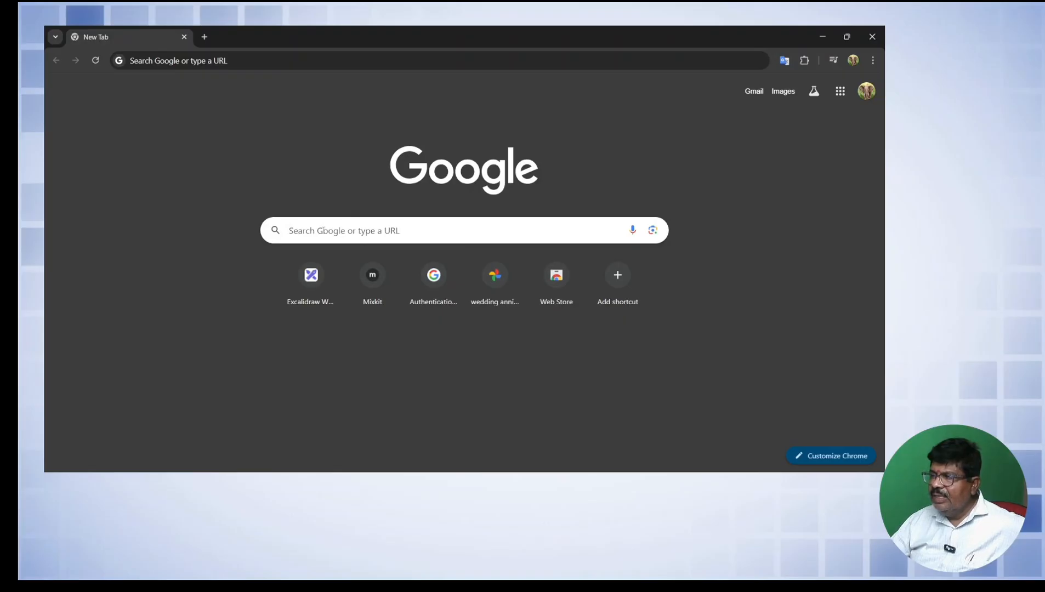
Switch to Chrome, search Google for notebooklm and launch NotebookLM from its official website.
click(324, 231)
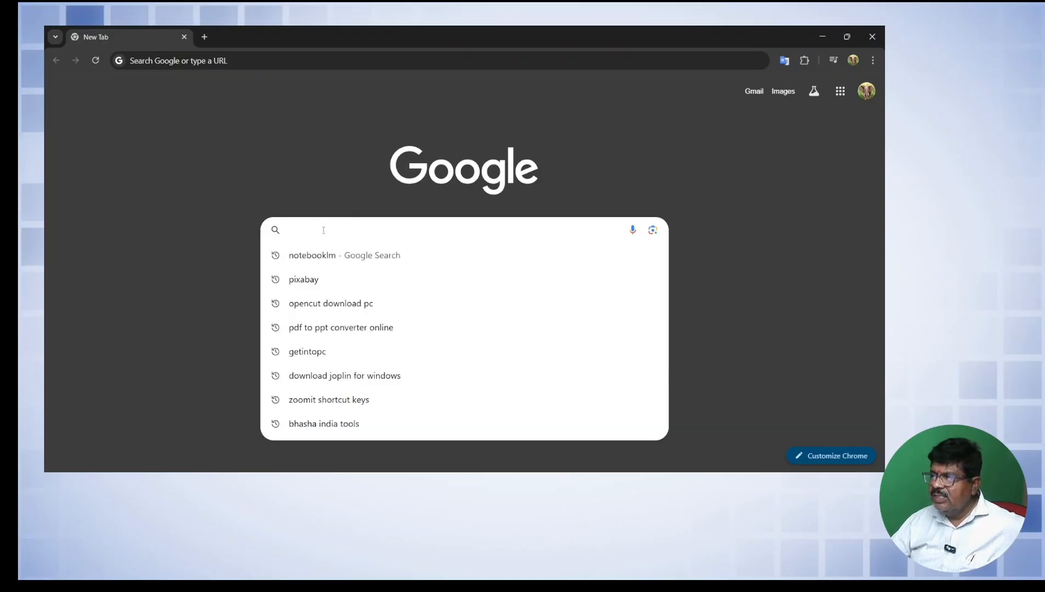
click(324, 260)
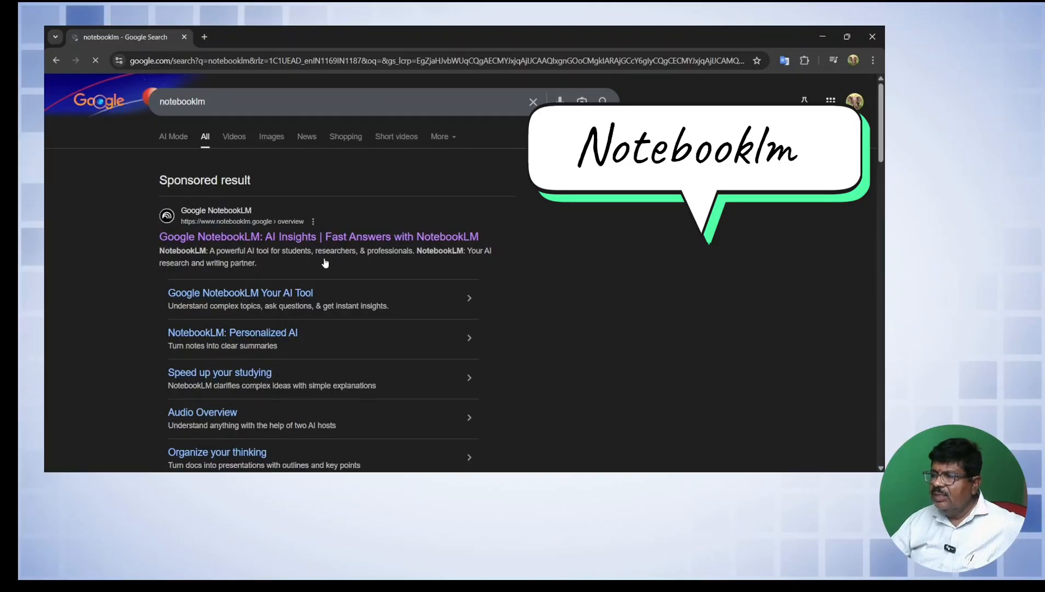
click(272, 239)
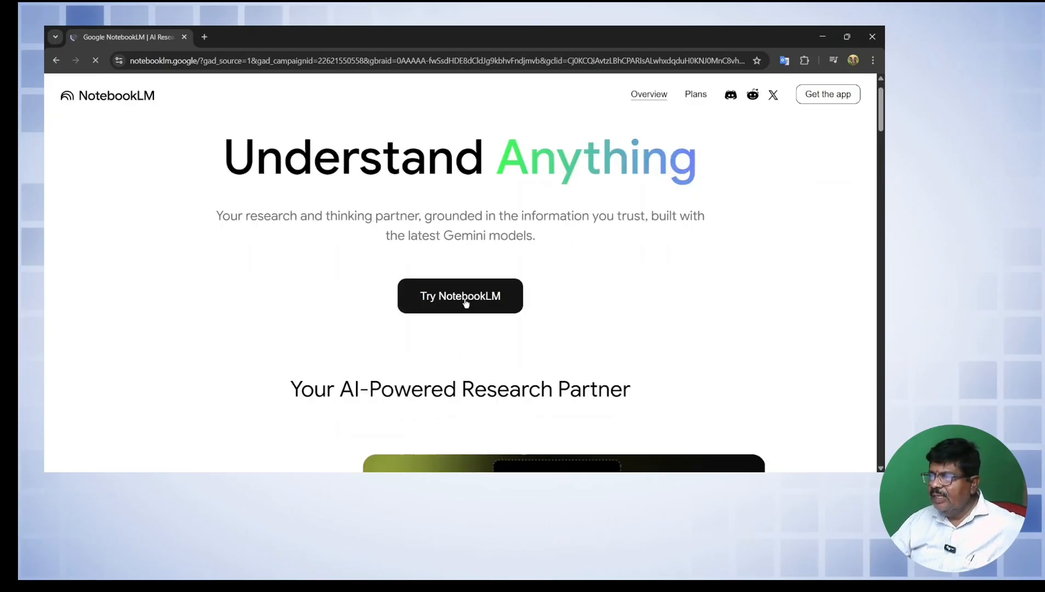
click(466, 303)
Create a new notebook and title it "convert pdf to infographic".
scroll(466, 308, down, 3)
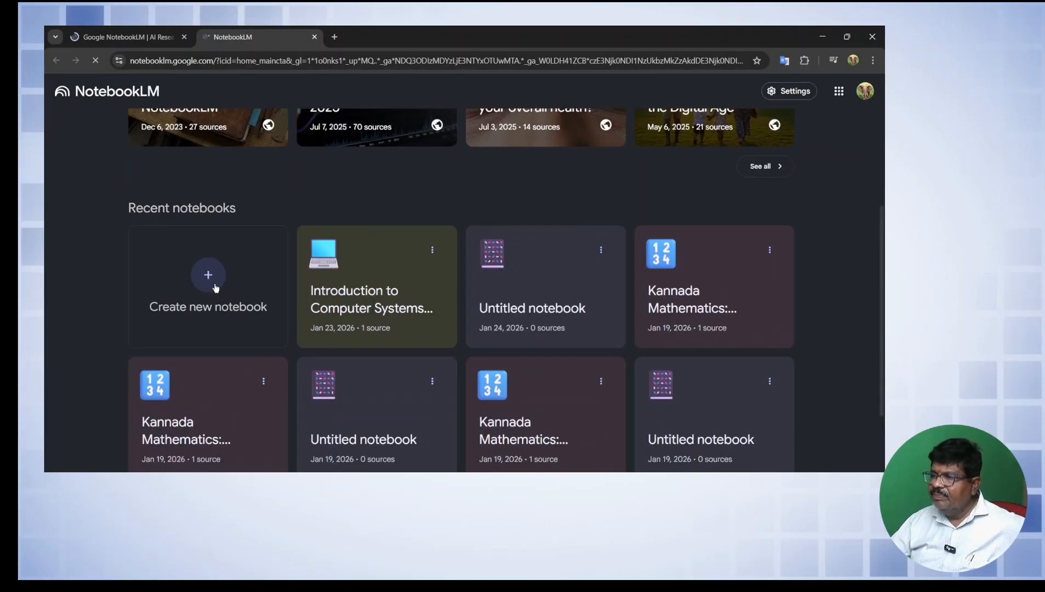
click(209, 276)
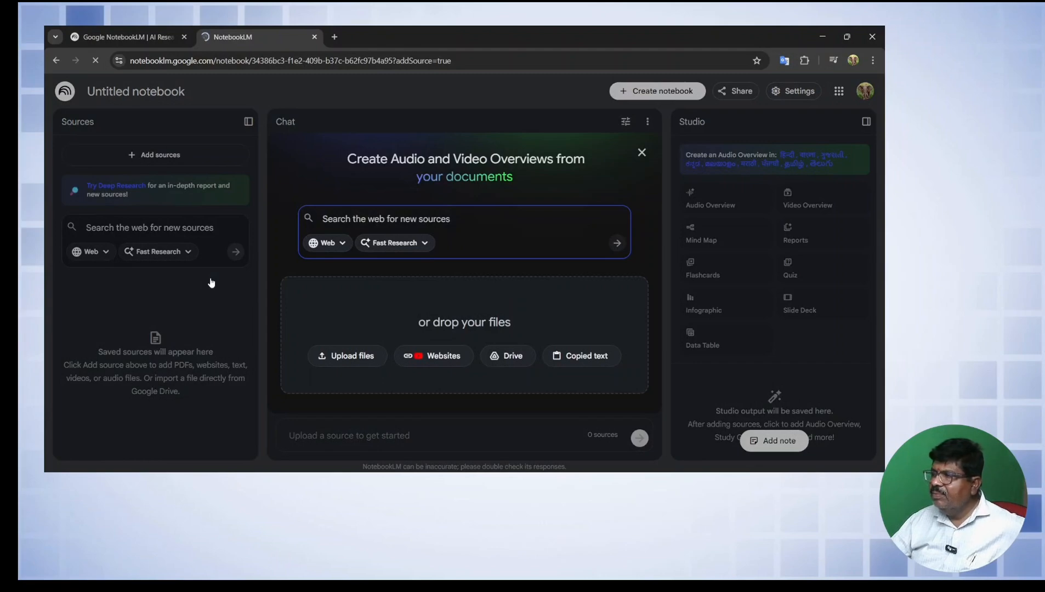
click(183, 93)
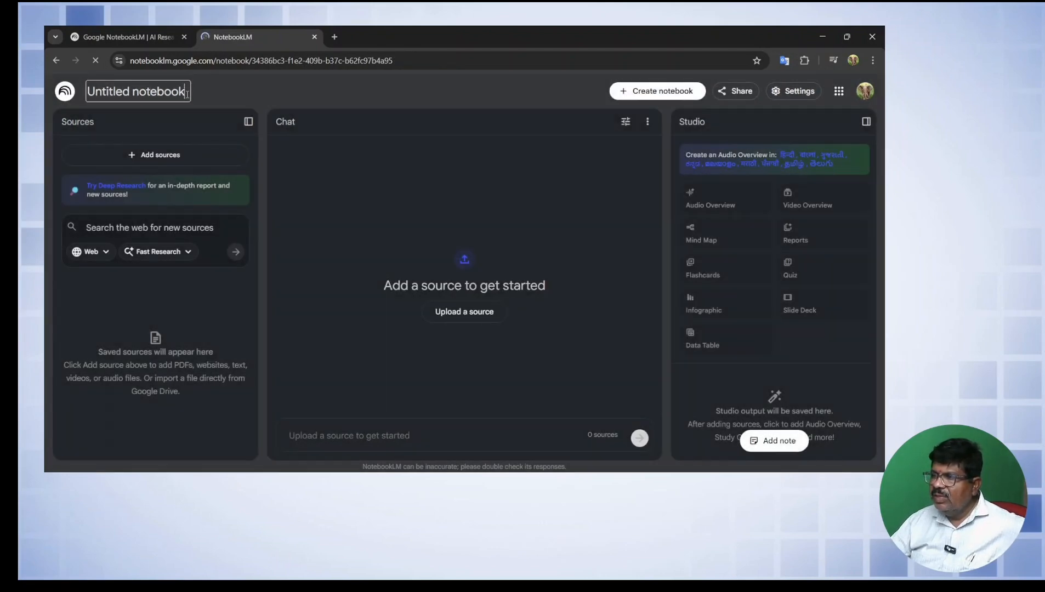
drag(189, 95, 88, 96)
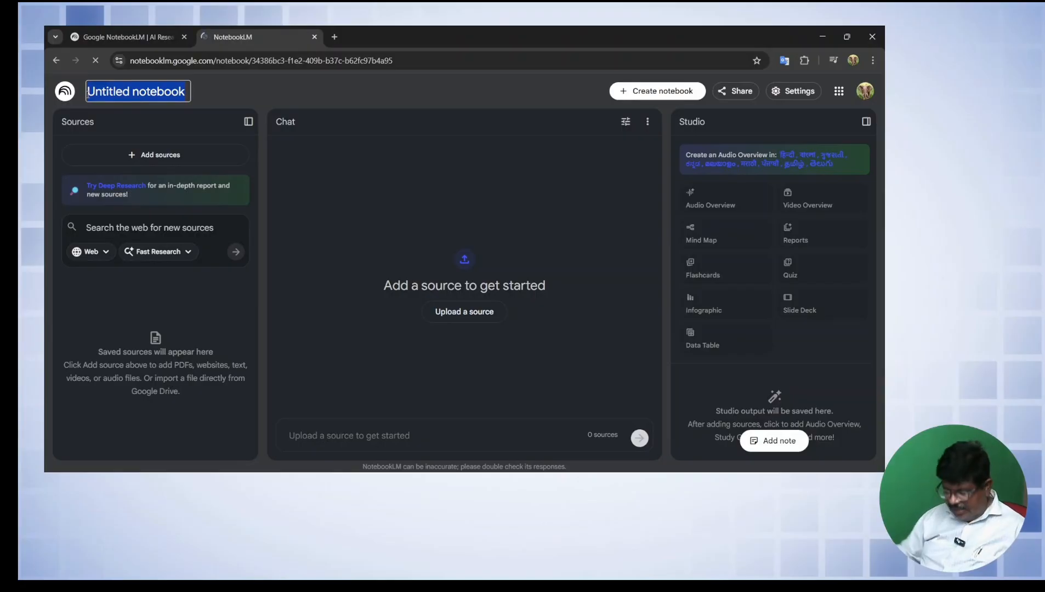
text(con)
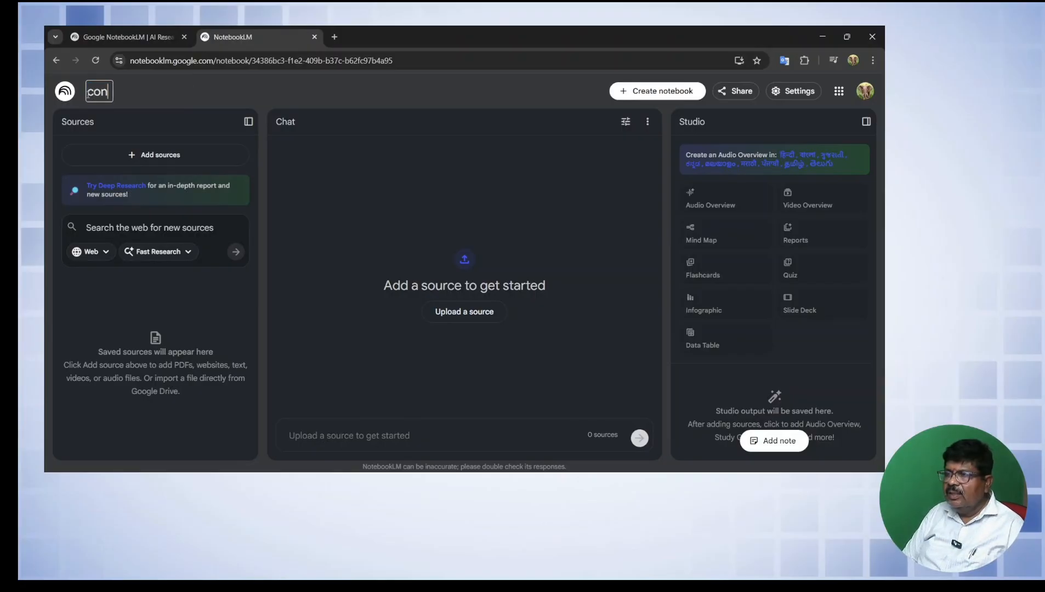
text(vert pdf)
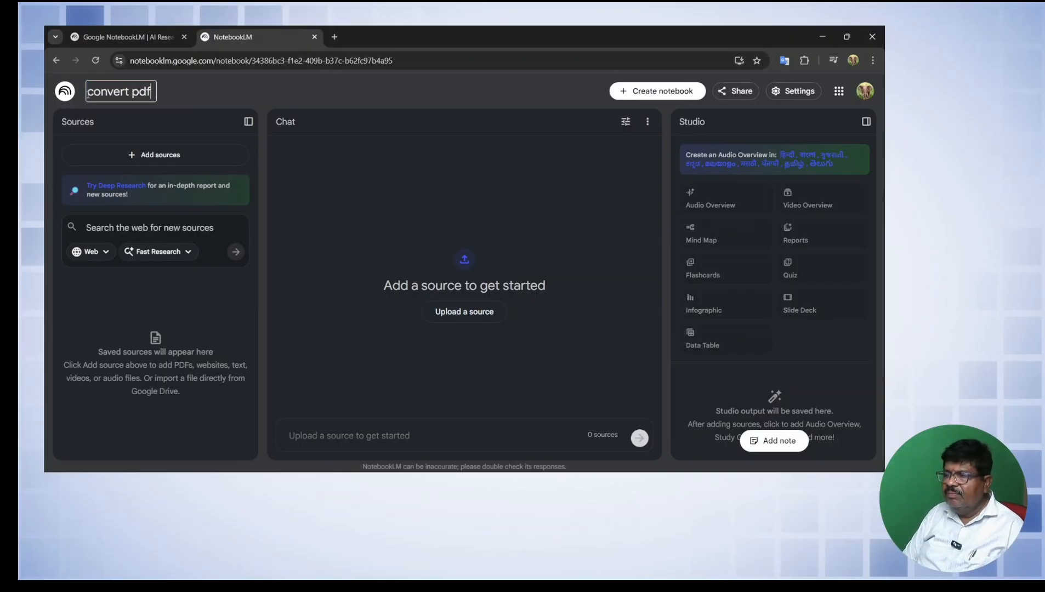
text( to infogra0)
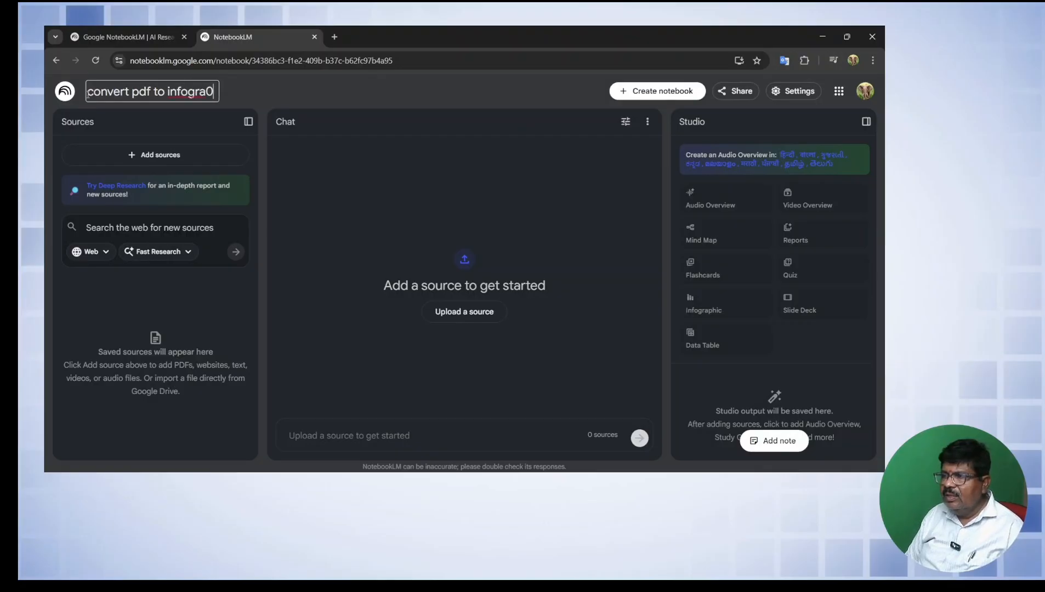
key(BackSpace)
text(phic)
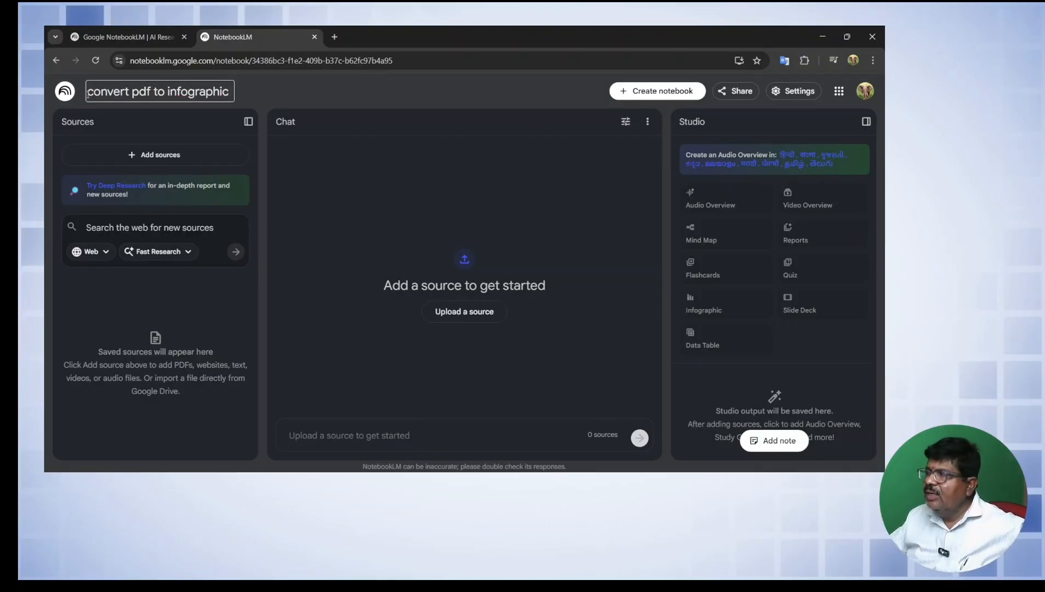
click(300, 89)
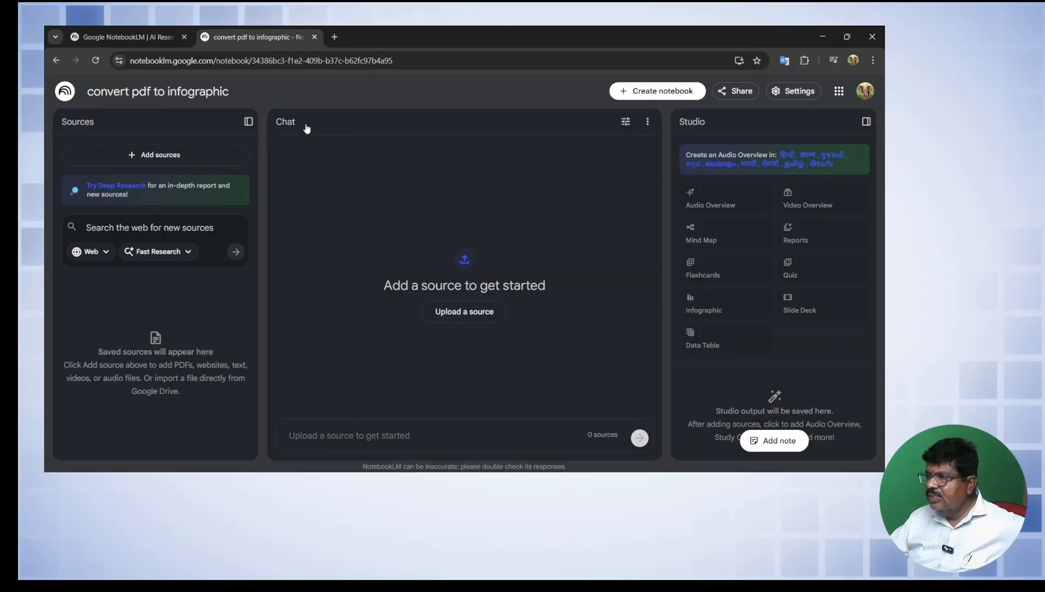
Upload ವಿದ್ಯುತ್ ಪ್ರವಾಹ.pdf from the computer as the notebook's source and look over its generated summary.
click(471, 312)
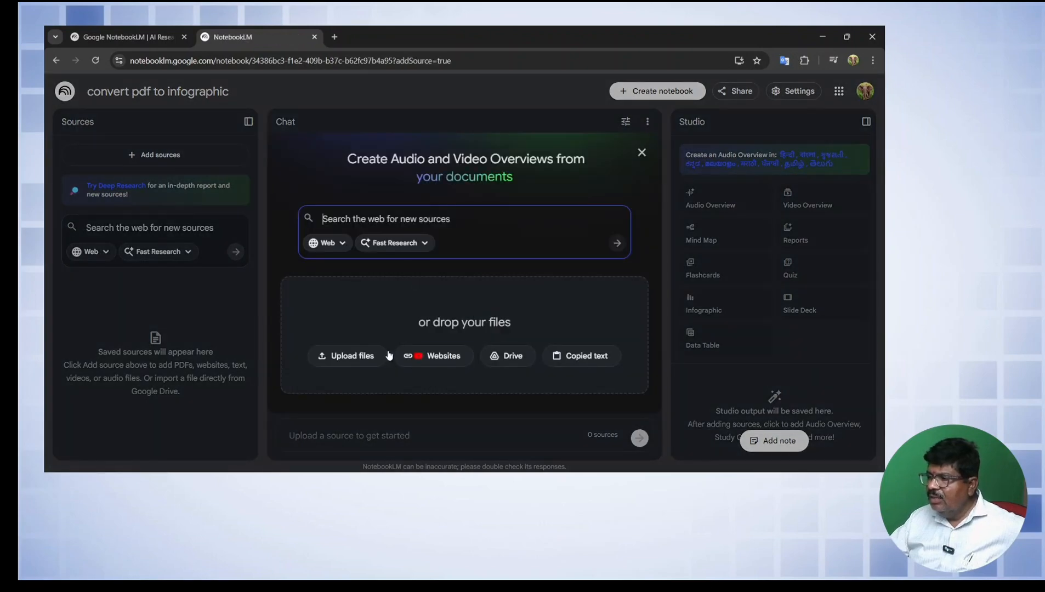
click(354, 357)
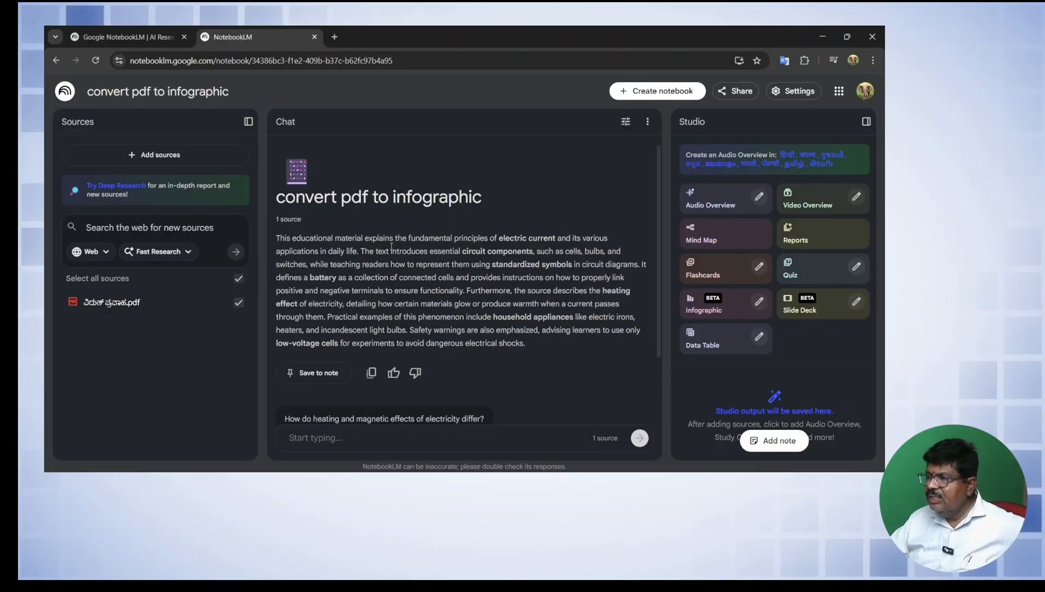
scroll(426, 240, down, 3)
scroll(426, 240, up, 2)
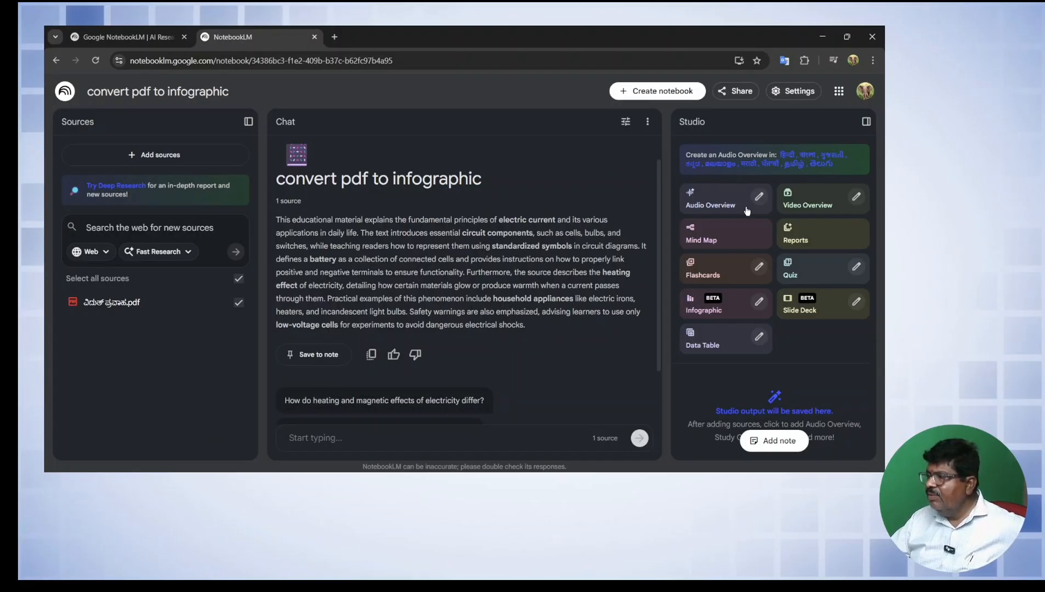
Customize the infographic to use ಕನ್ನಡ (Kannada) as its language and generate it from the PDF source.
click(735, 314)
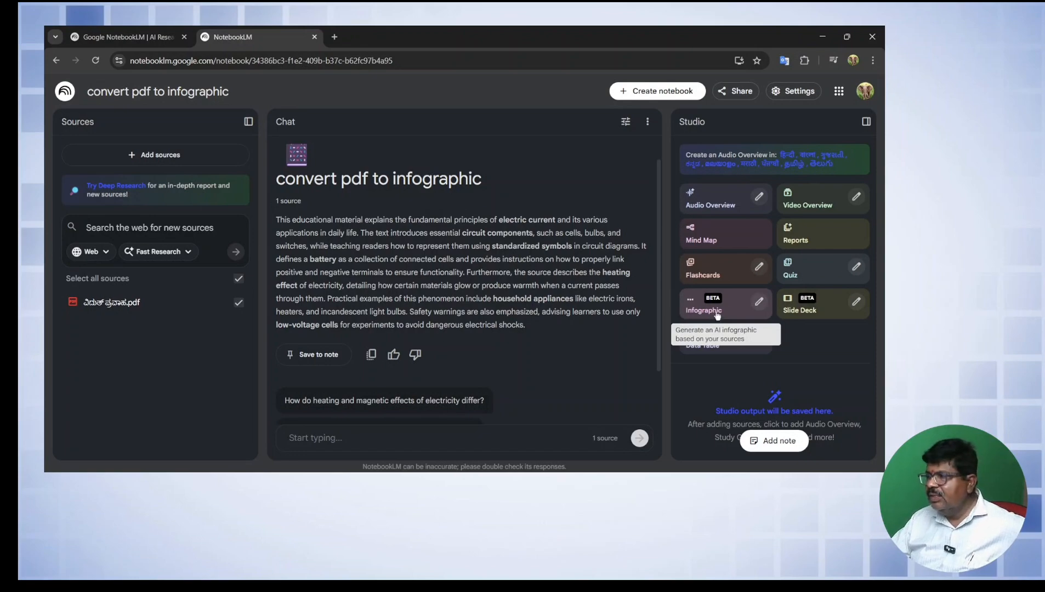
click(760, 303)
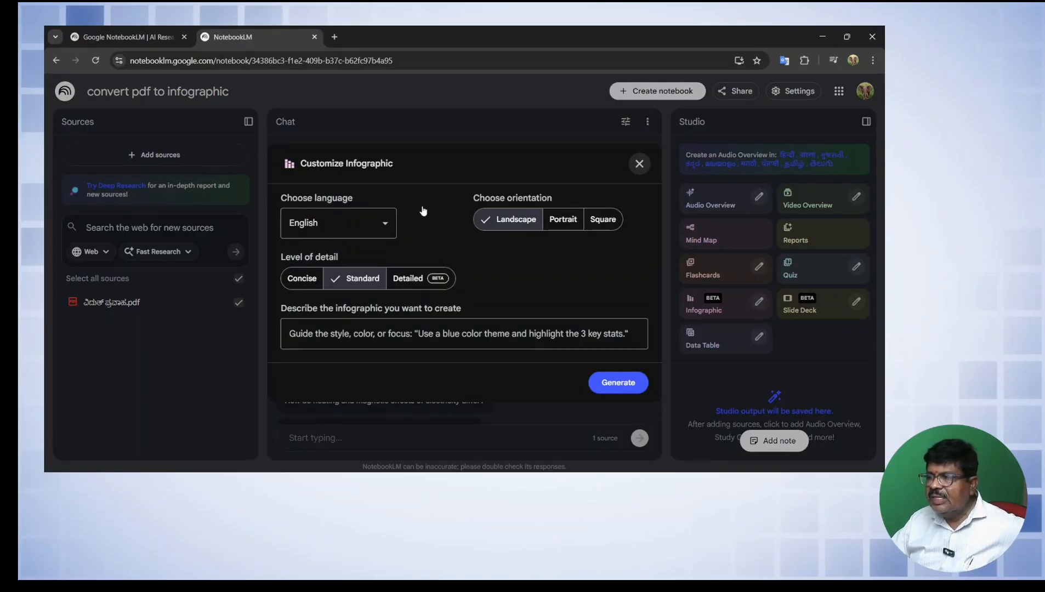
click(385, 227)
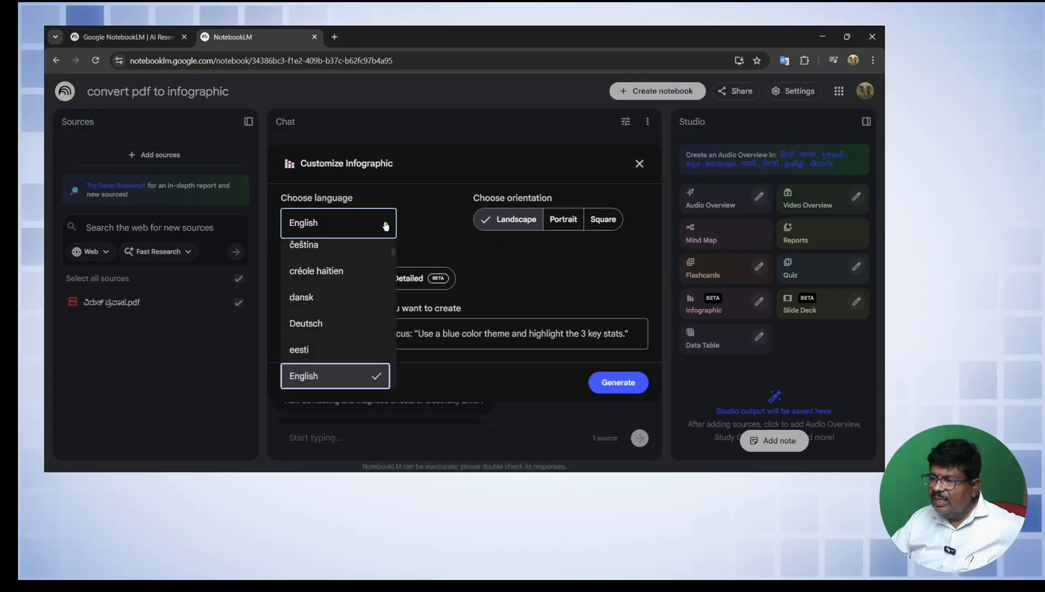
scroll(391, 297, down, 20)
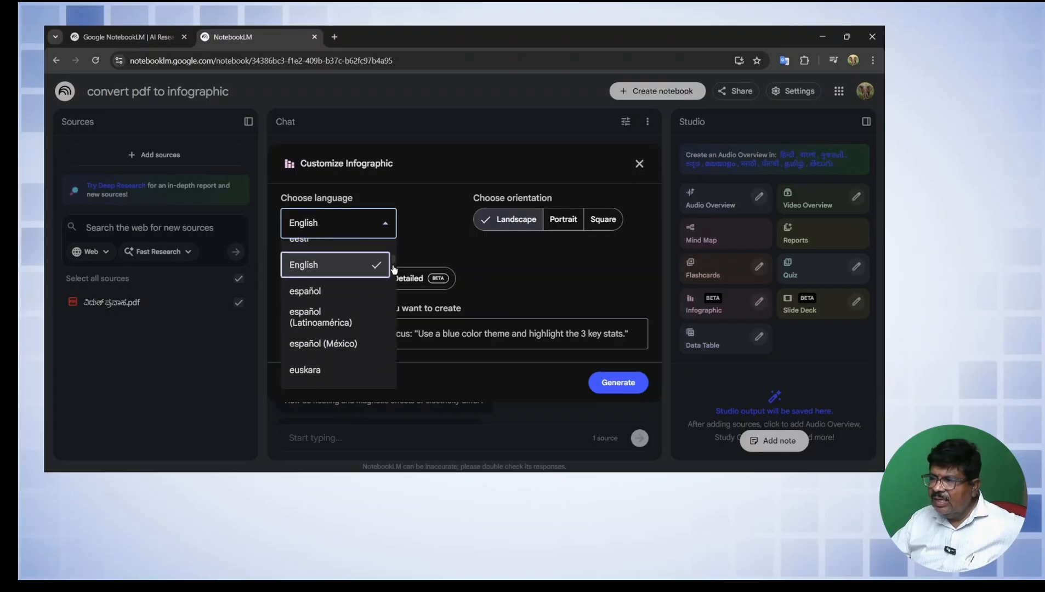
click(296, 317)
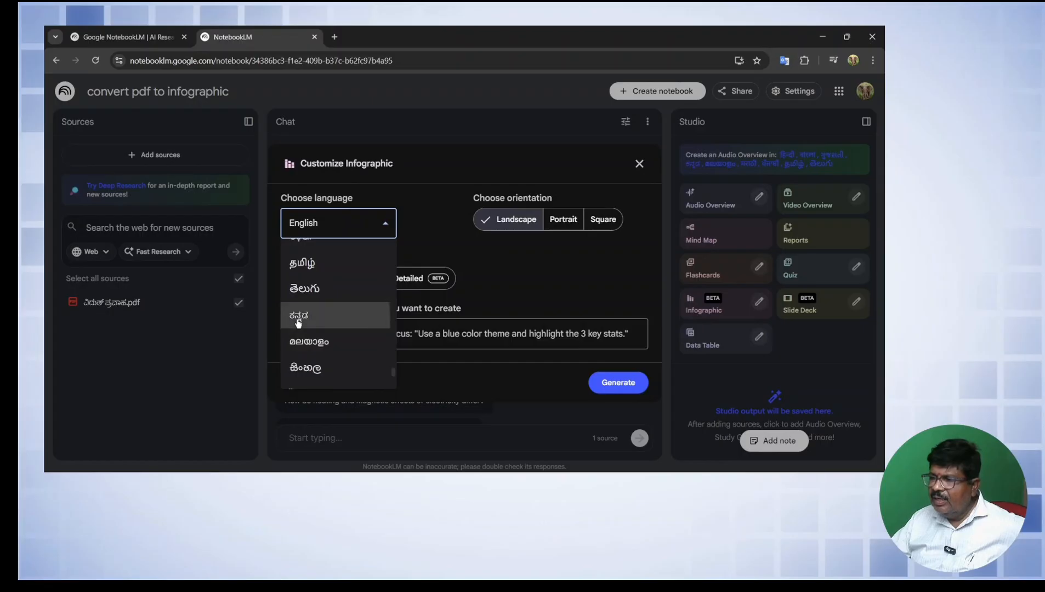
click(619, 384)
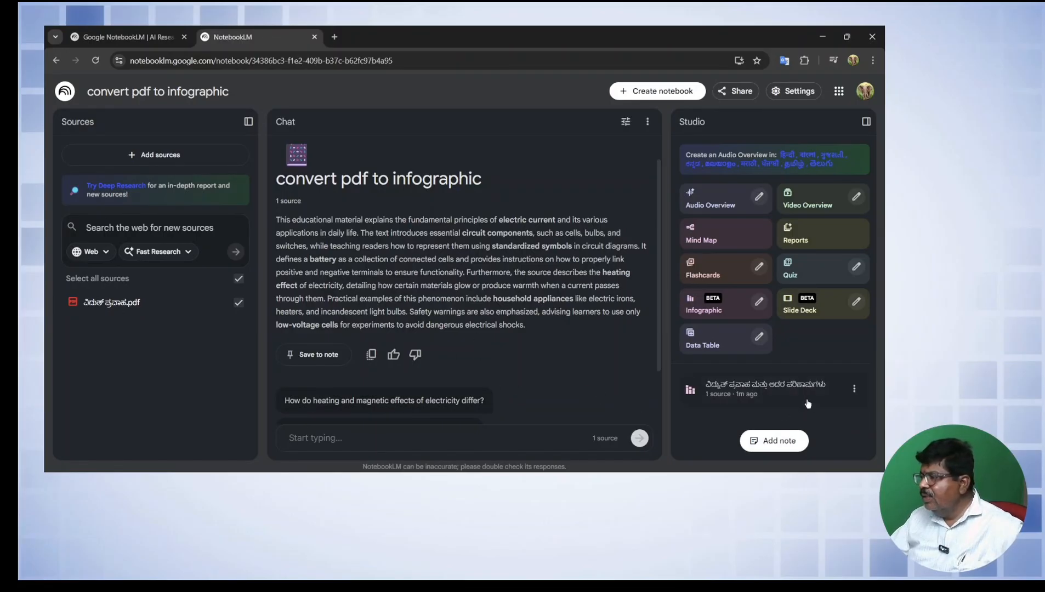
View the generated Kannada infographic at full size and download it to the computer.
click(733, 390)
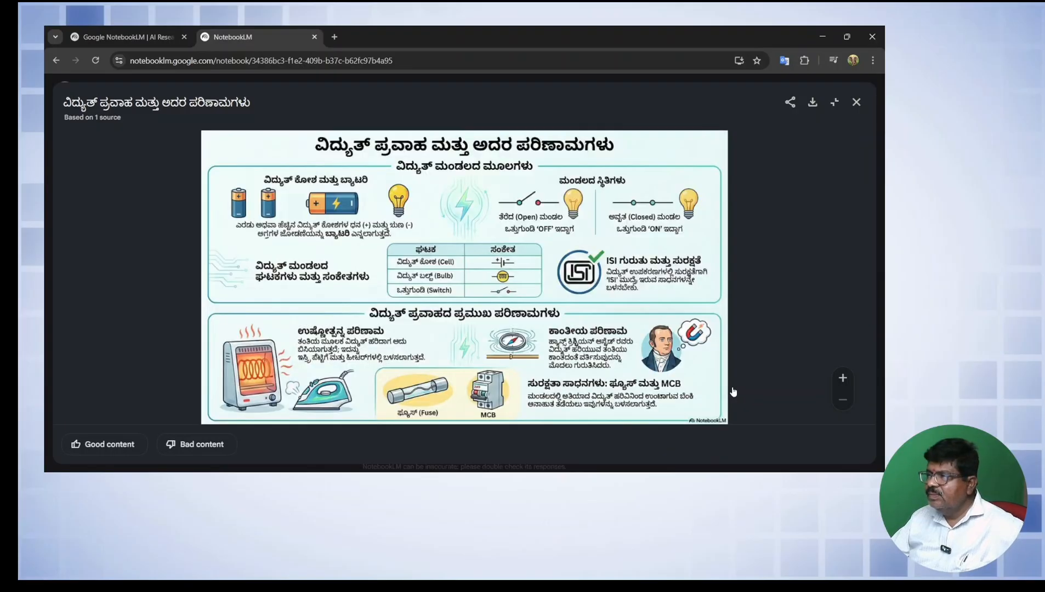
click(812, 103)
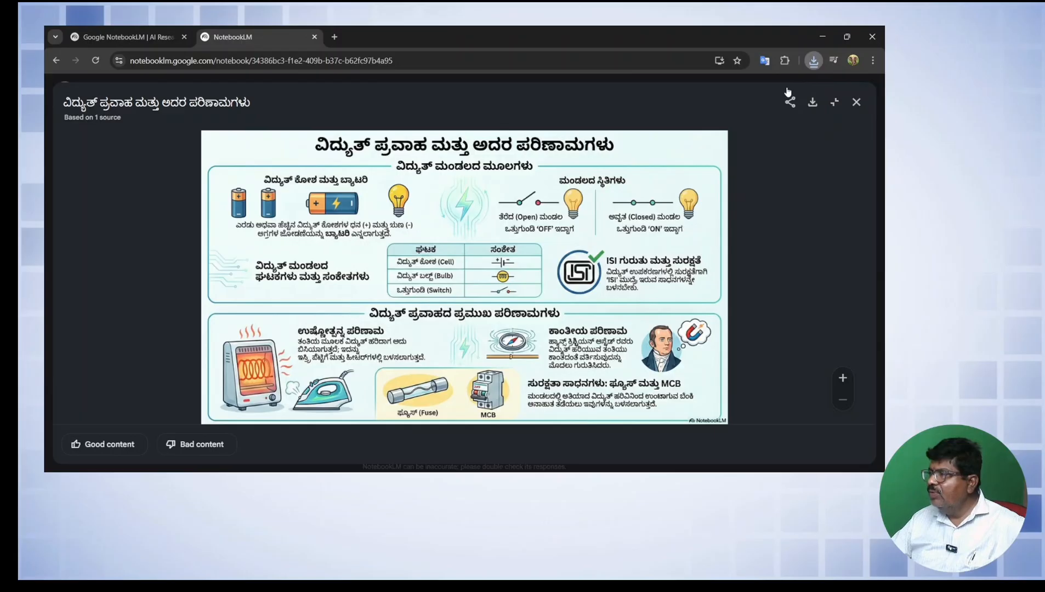
click(788, 92)
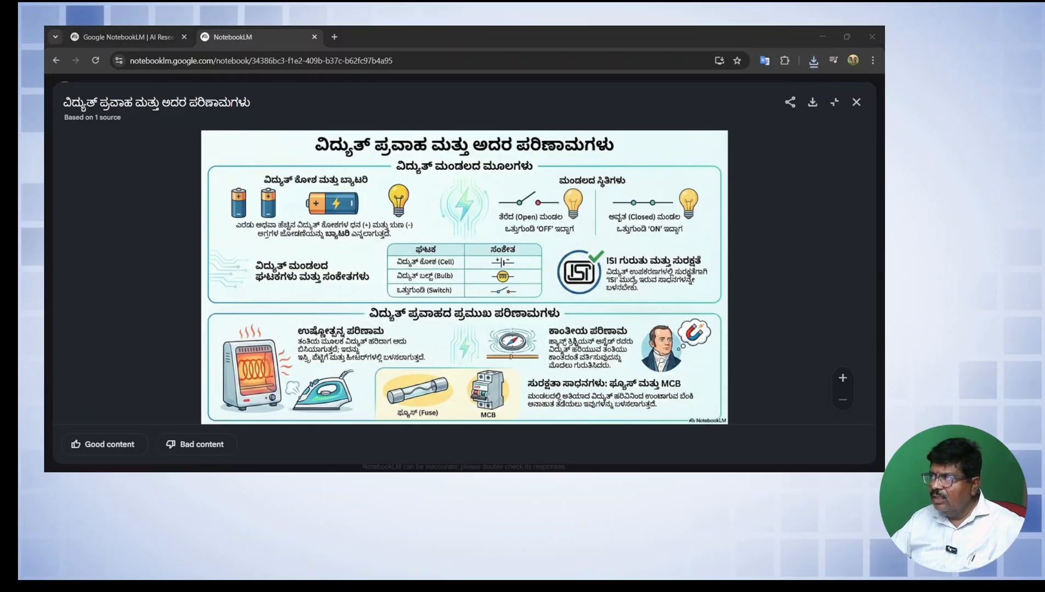